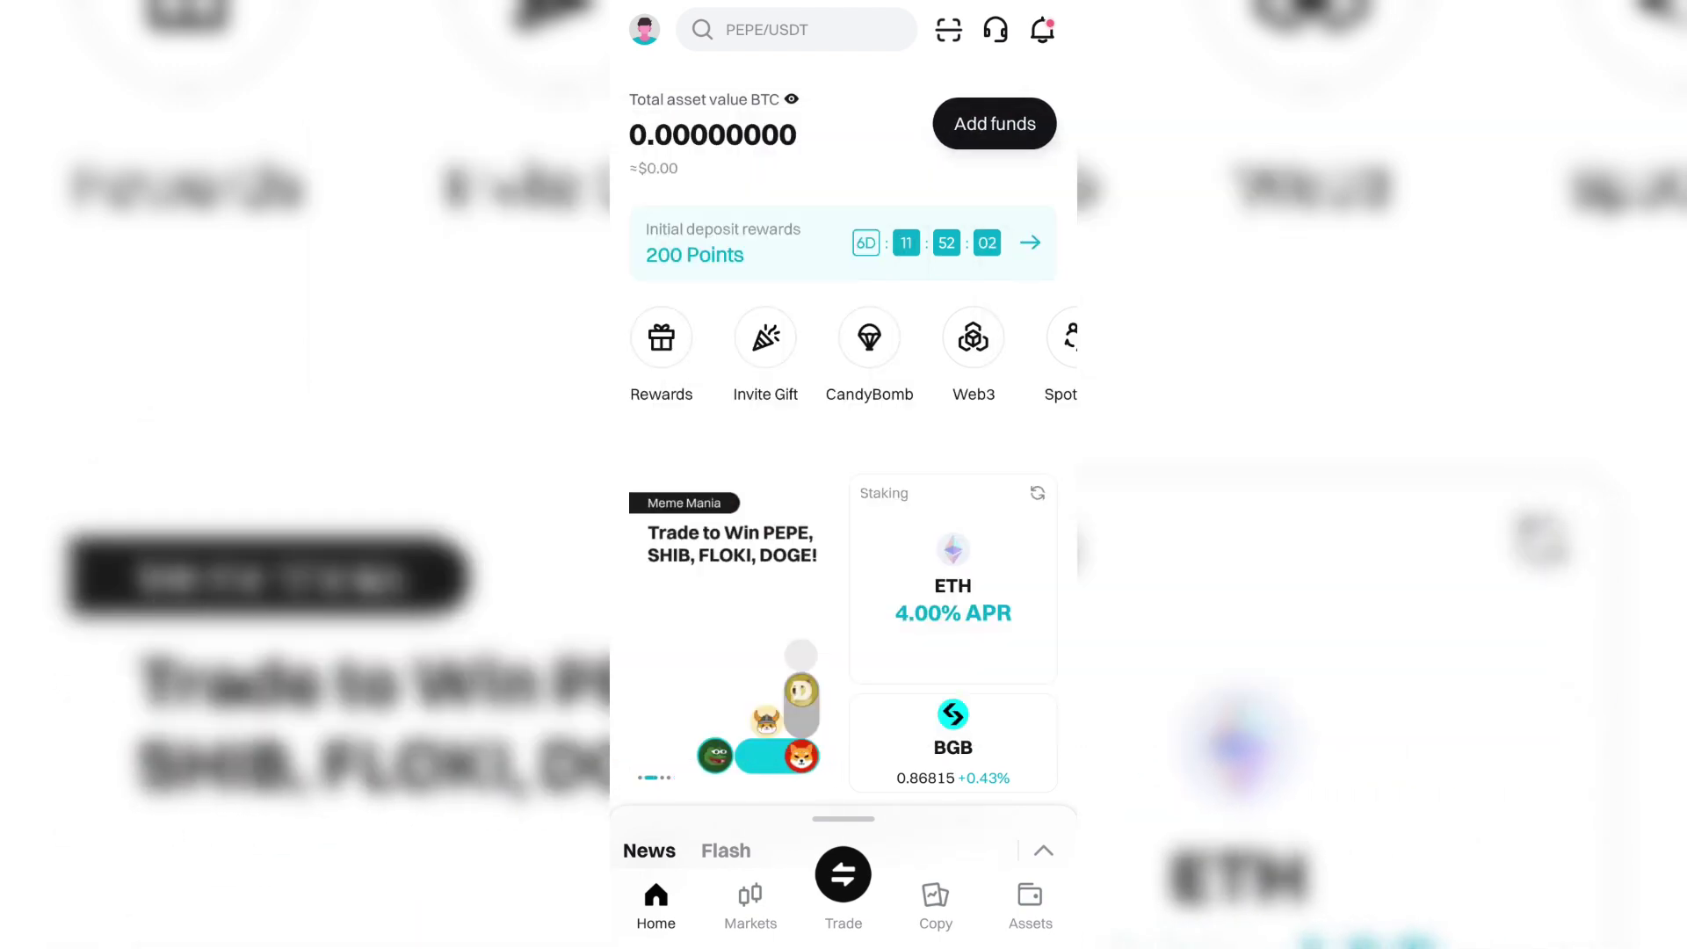
scroll(844, 529, down, 2)
scroll(845, 528, up, 2)
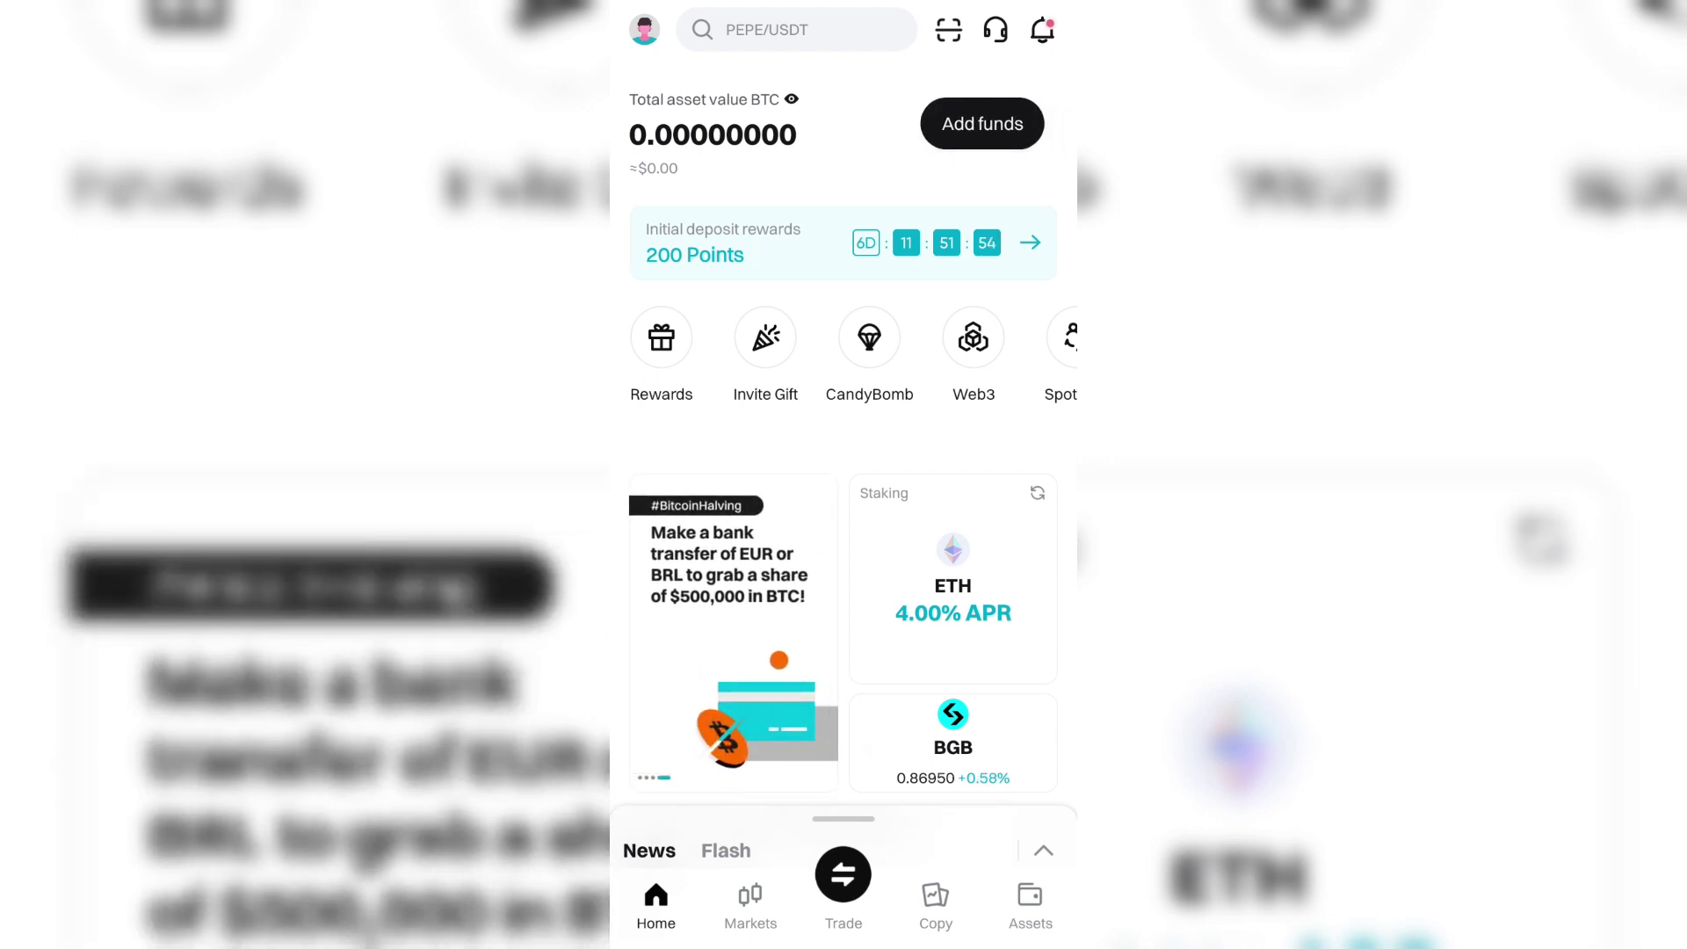
Go to Price alerts from the profile page, dismissing the BGB fee tip on the way.
click(645, 29)
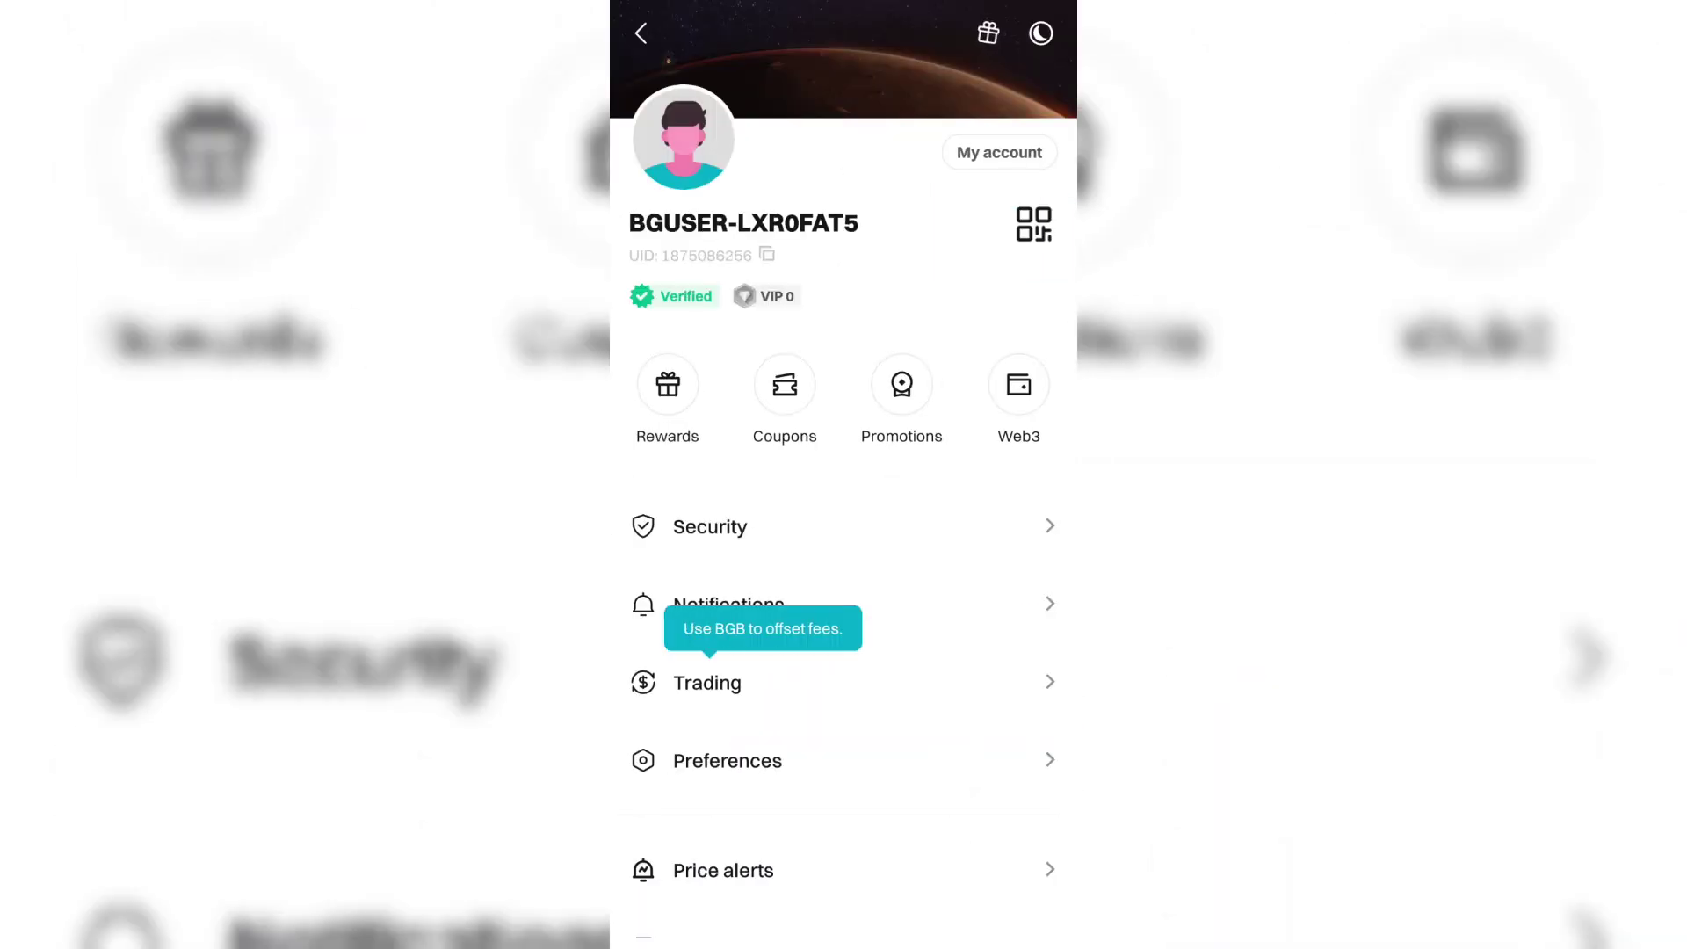
click(976, 677)
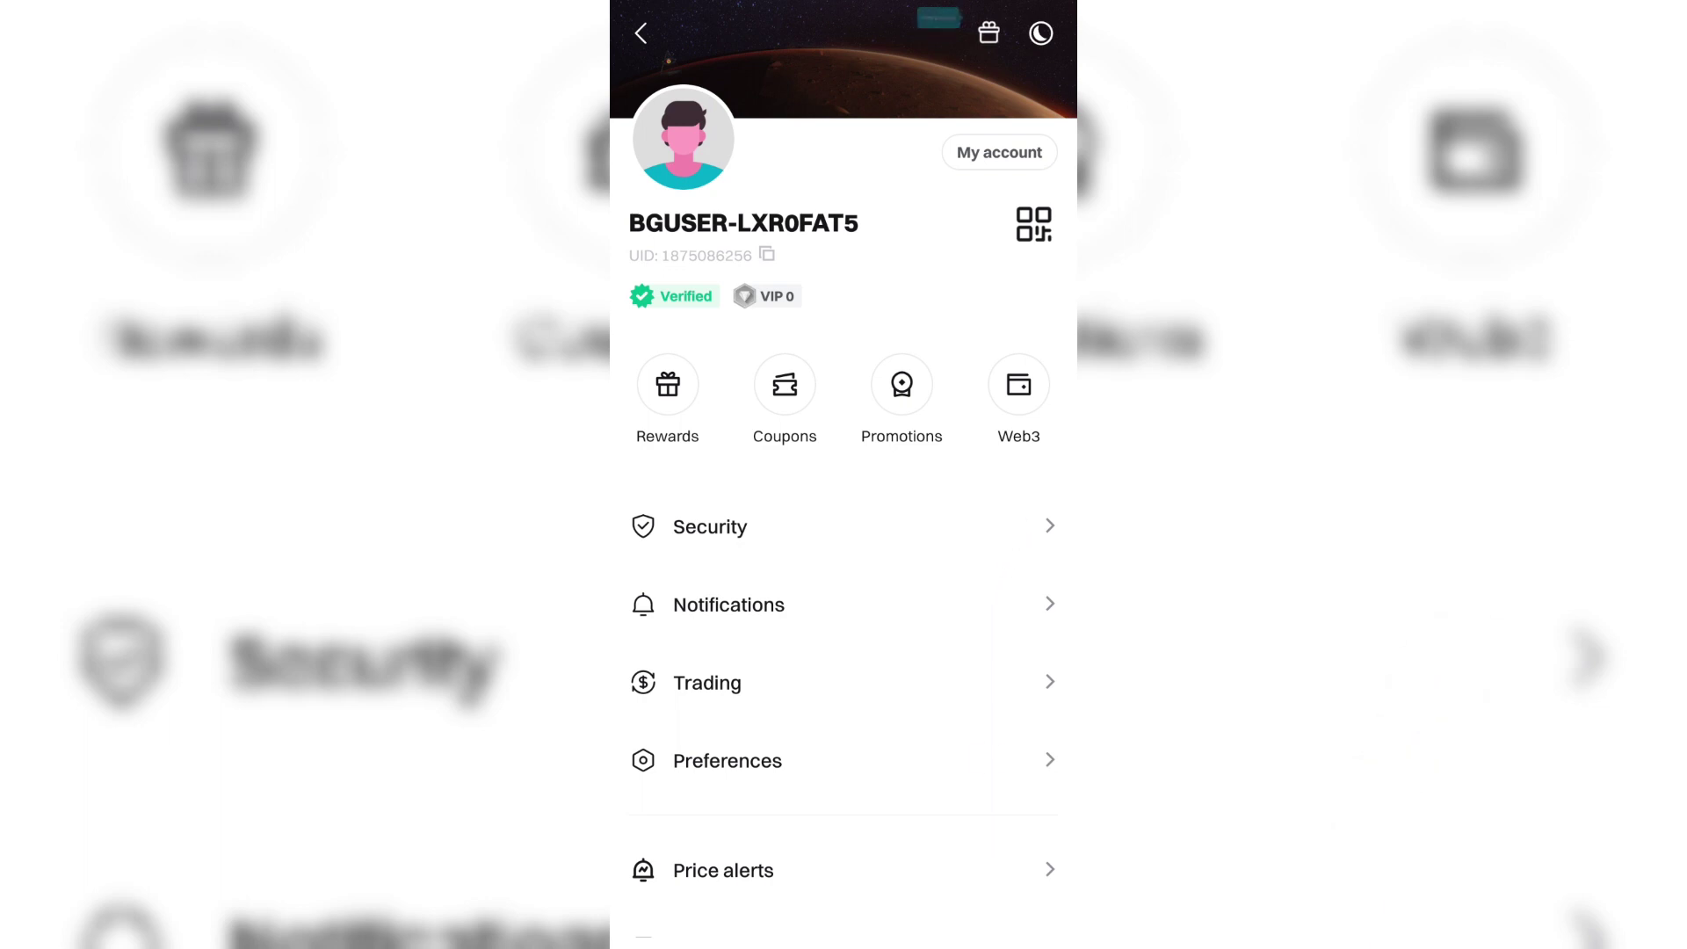
scroll(1002, 621, down, 2)
scroll(1001, 621, down, 2)
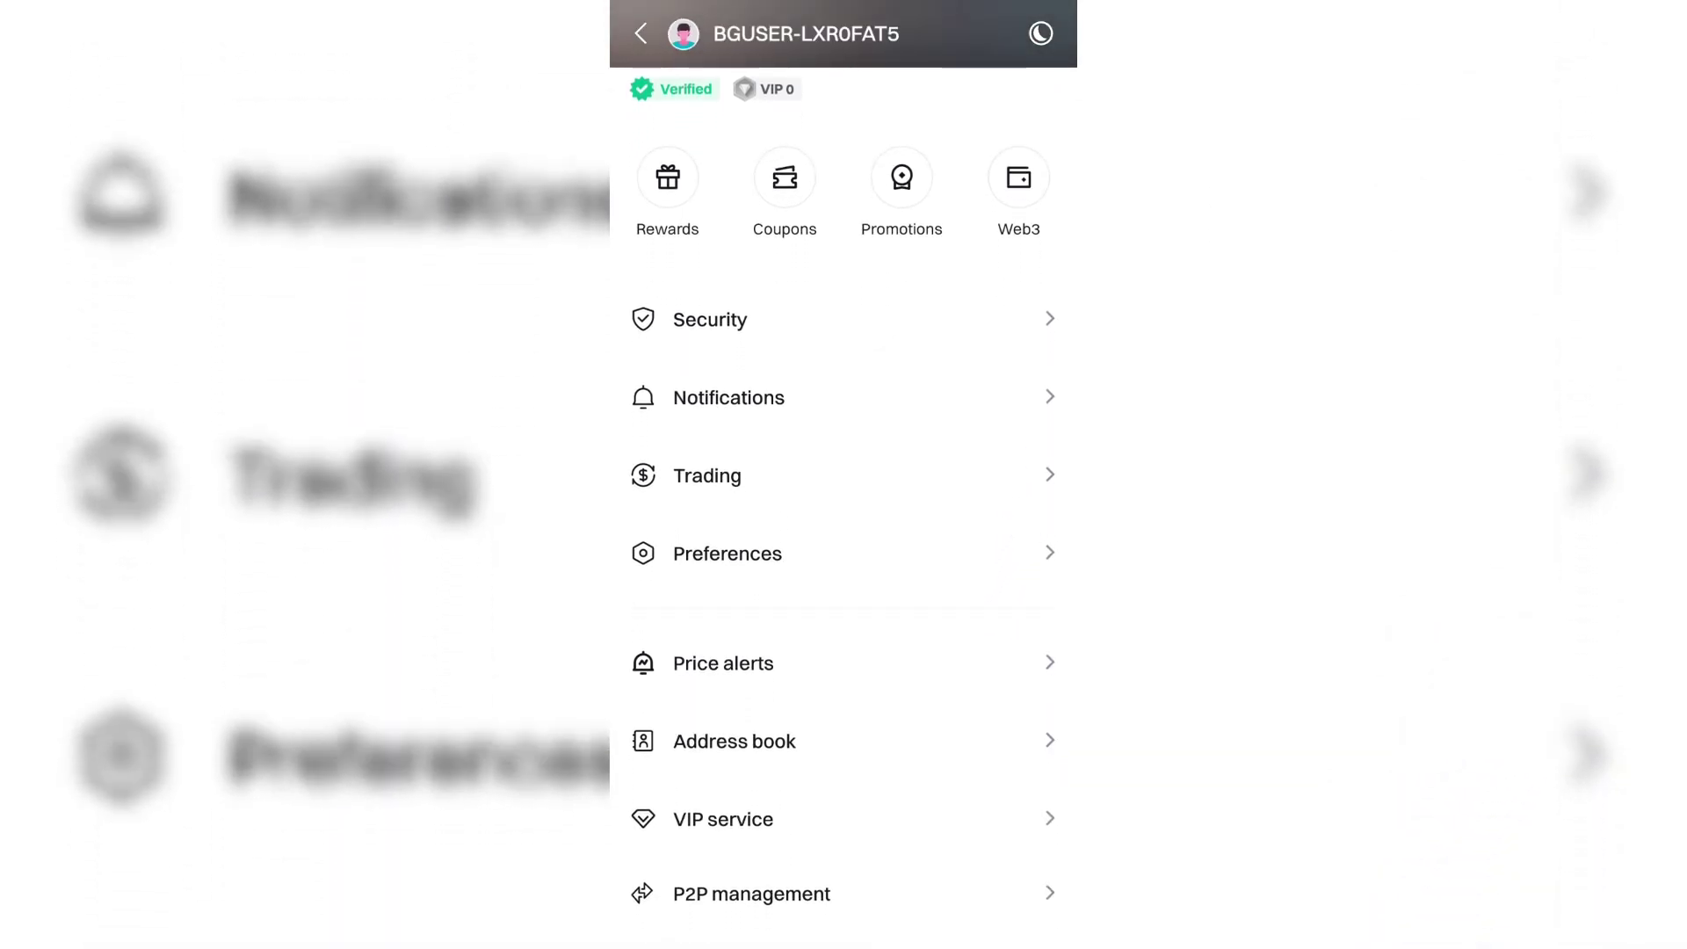
click(910, 632)
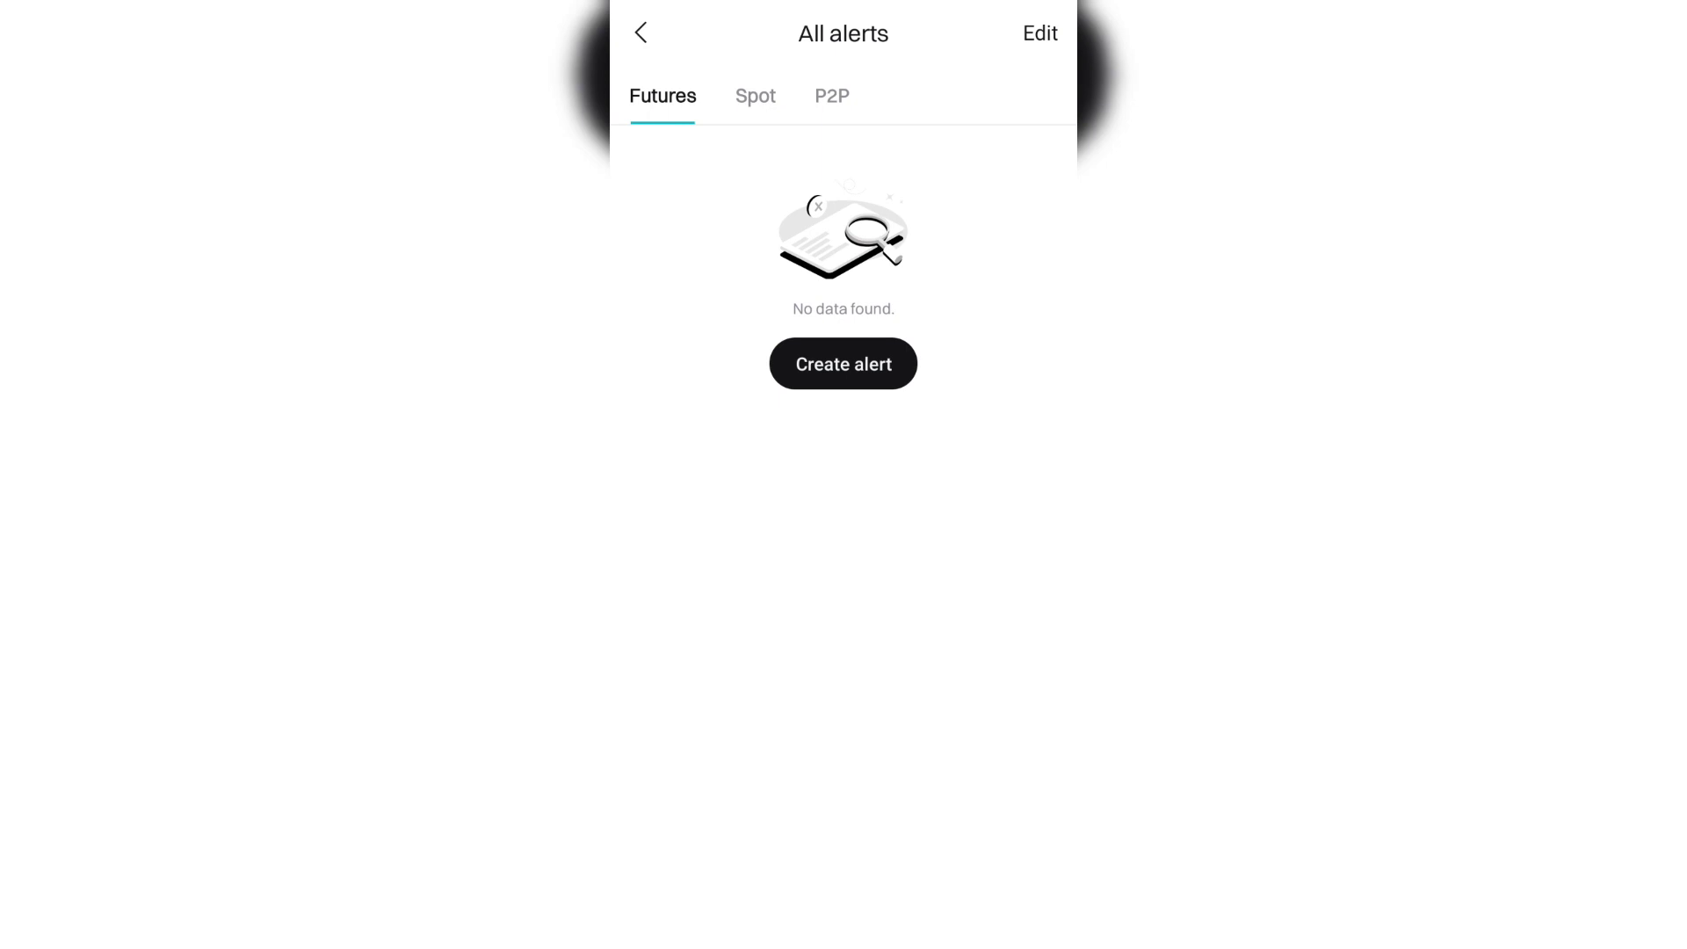
drag(914, 546, 809, 562)
mouse_move(804, 642)
mouse_down()
mouse_move(930, 647)
mouse_move(817, 646)
mouse_up()
mouse_move(923, 593)
mouse_down()
mouse_move(804, 601)
mouse_move(923, 600)
mouse_up()
drag(686, 699, 969, 705)
Start a new price alert and switch its pair from LINK/USDT to BTC/USDT Spot.
click(875, 366)
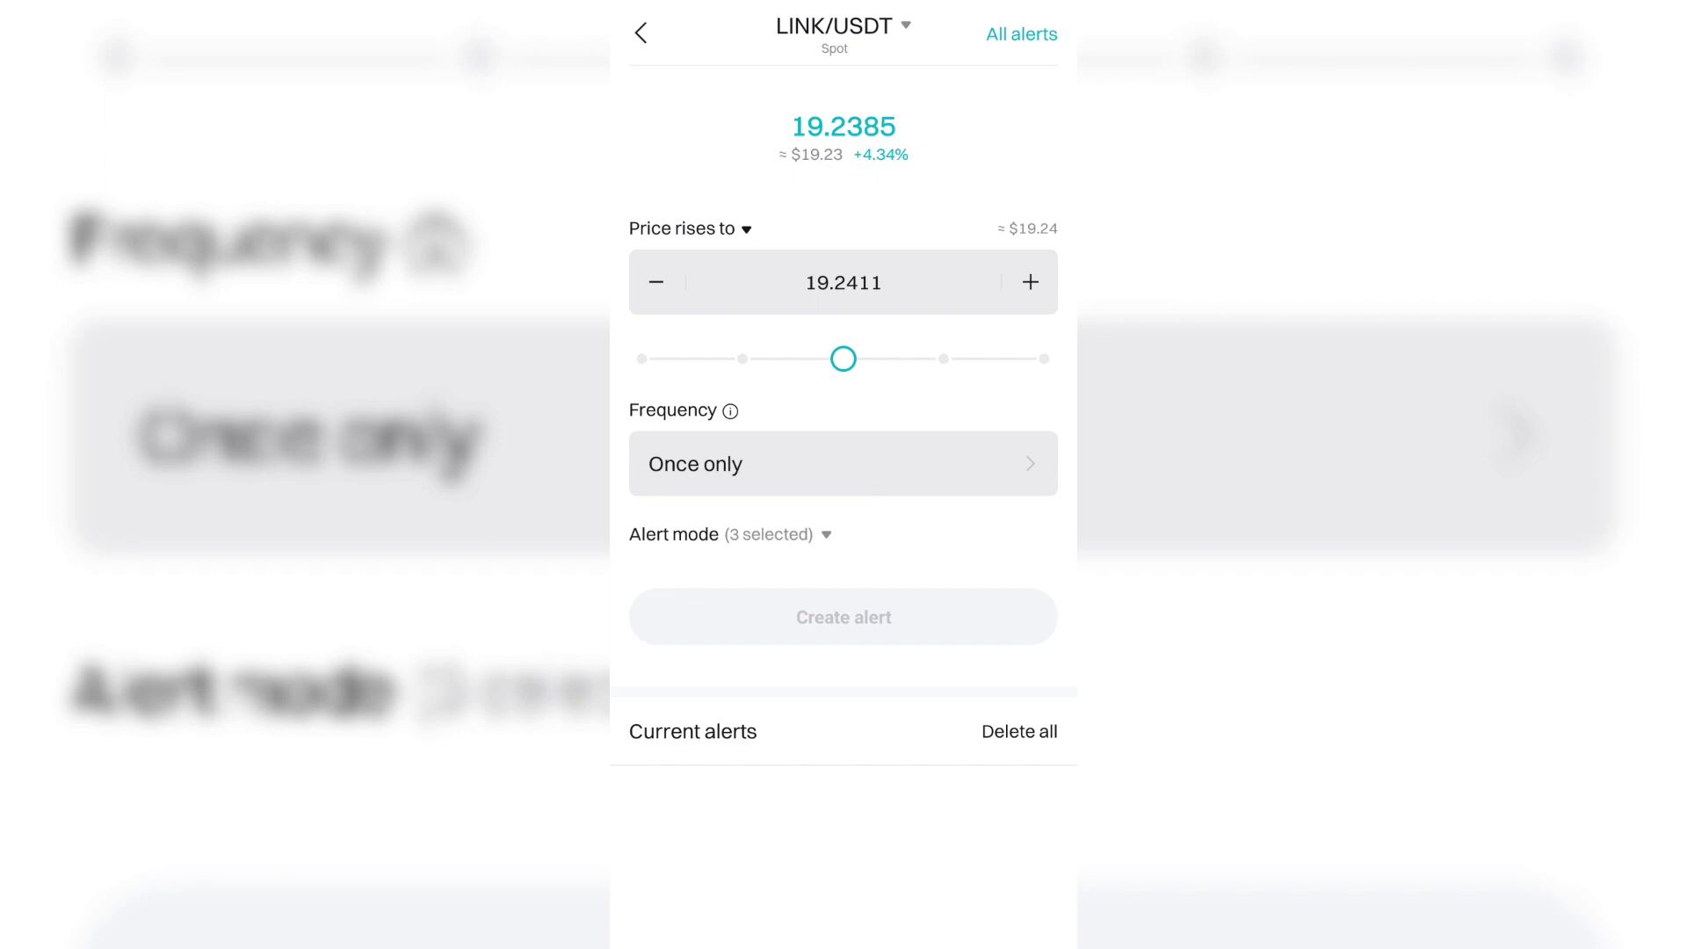
click(1030, 55)
drag(942, 524, 1010, 343)
click(876, 20)
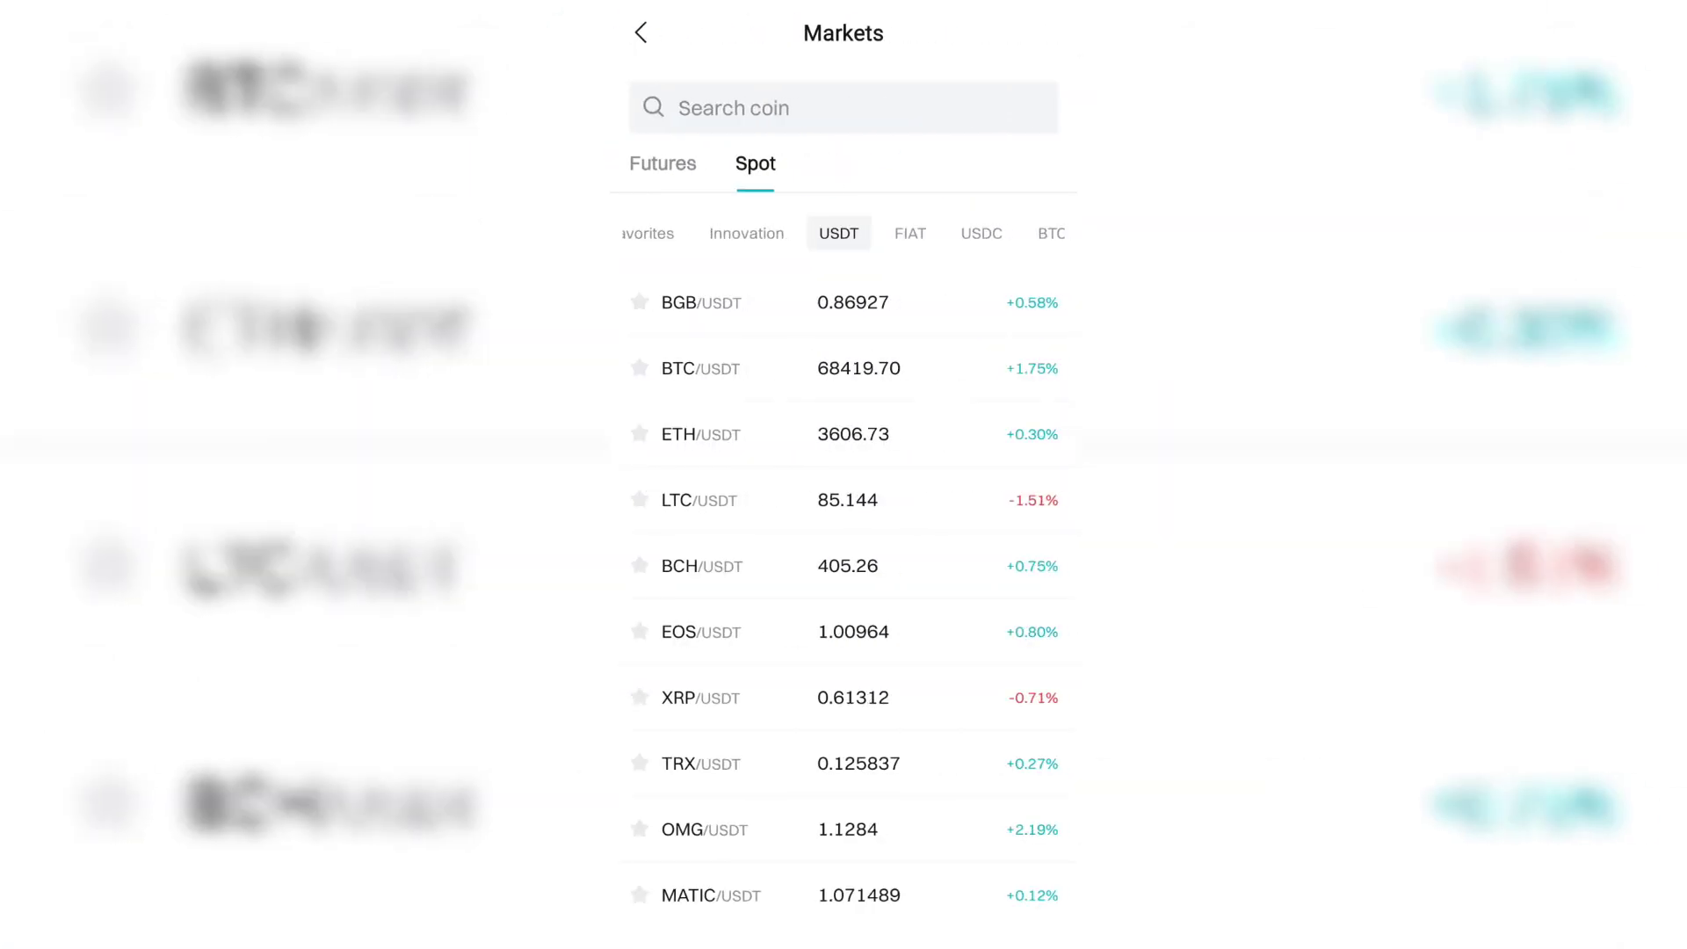
click(699, 368)
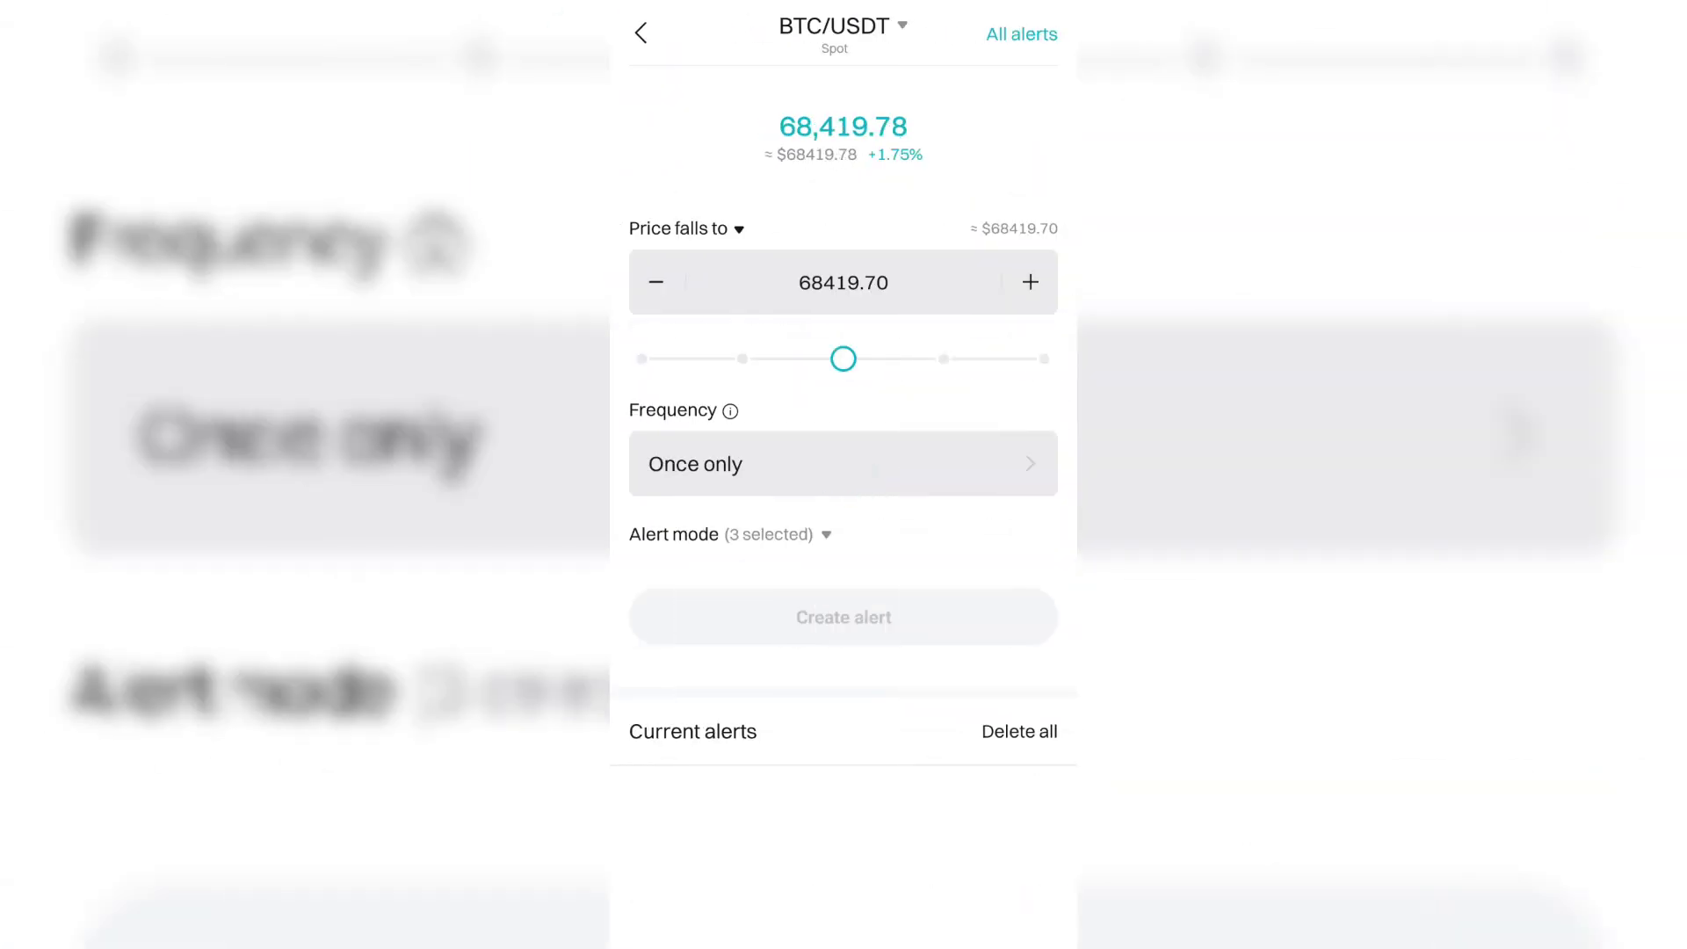
scroll(872, 476, down, 1)
Set the BTC/USDT alert frequency to Once a day and reveal its three alert modes.
click(894, 374)
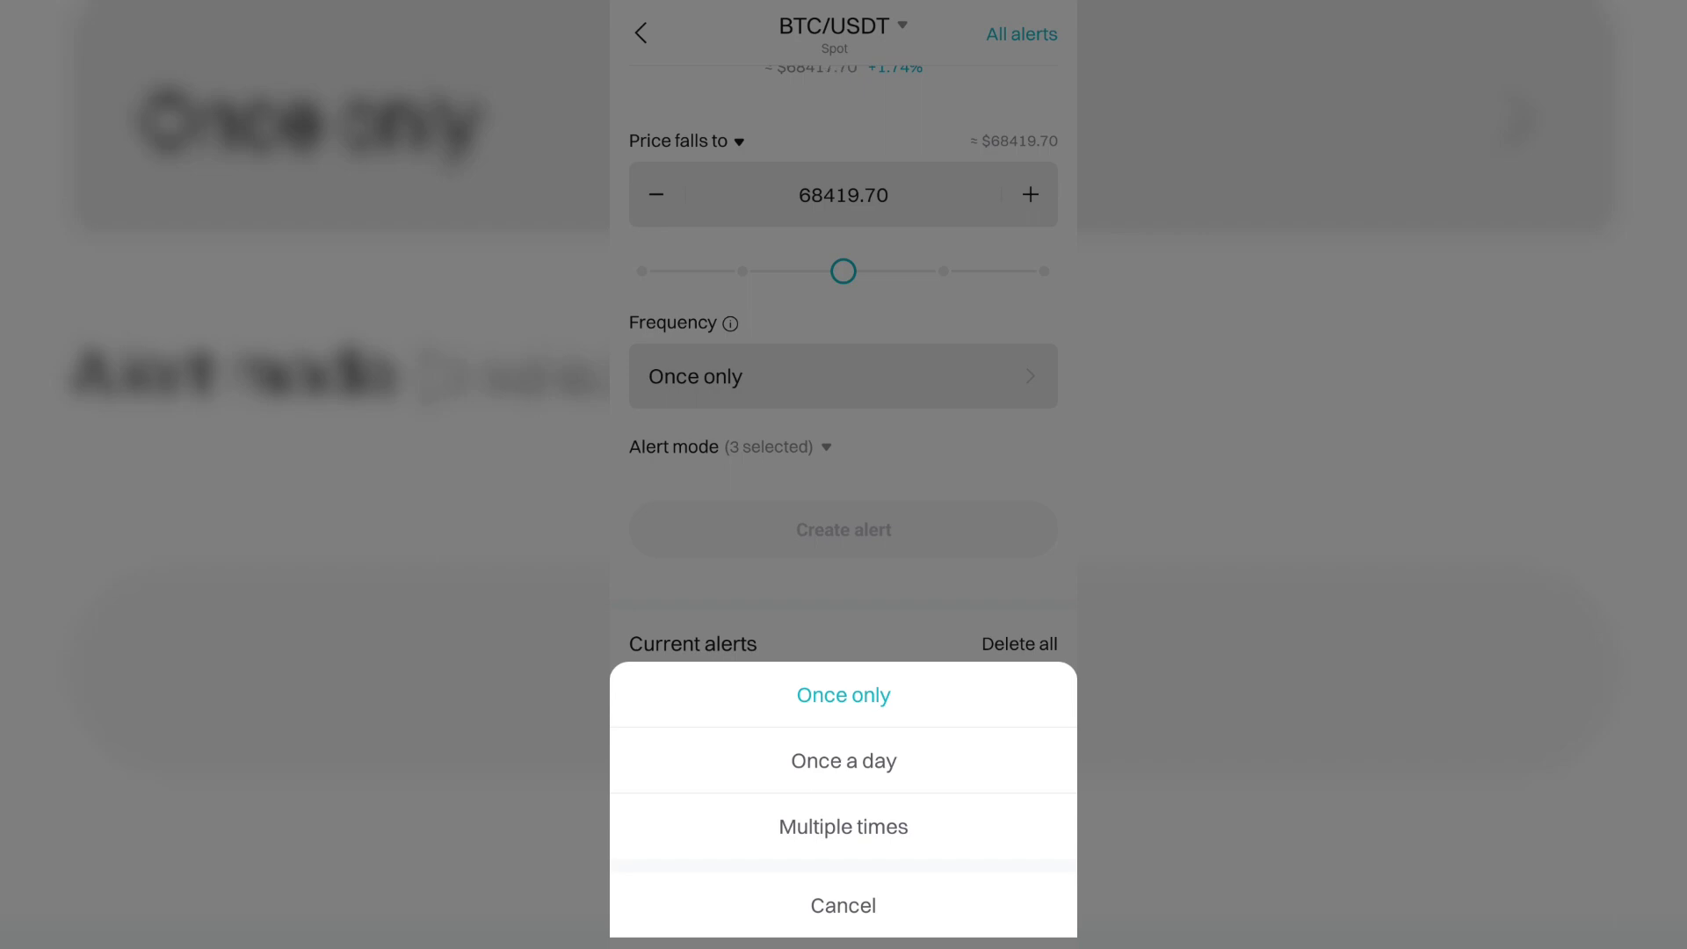
click(843, 760)
scroll(843, 594, down, 1)
click(825, 360)
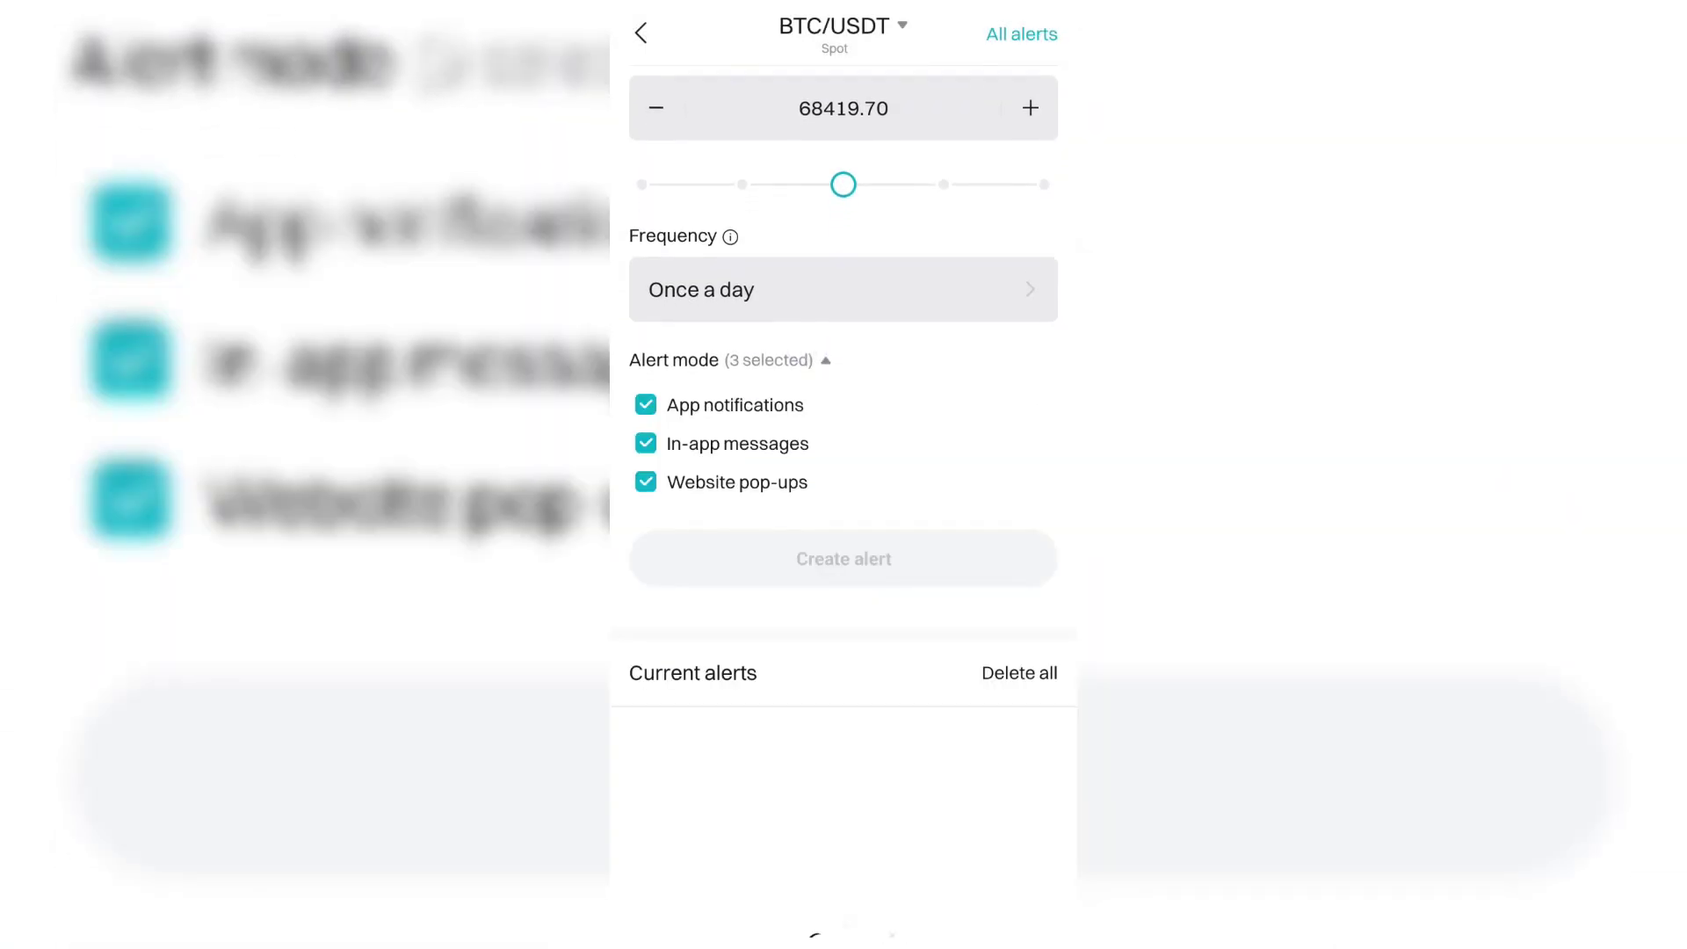
scroll(843, 397, up, 1)
drag(843, 345, 895, 344)
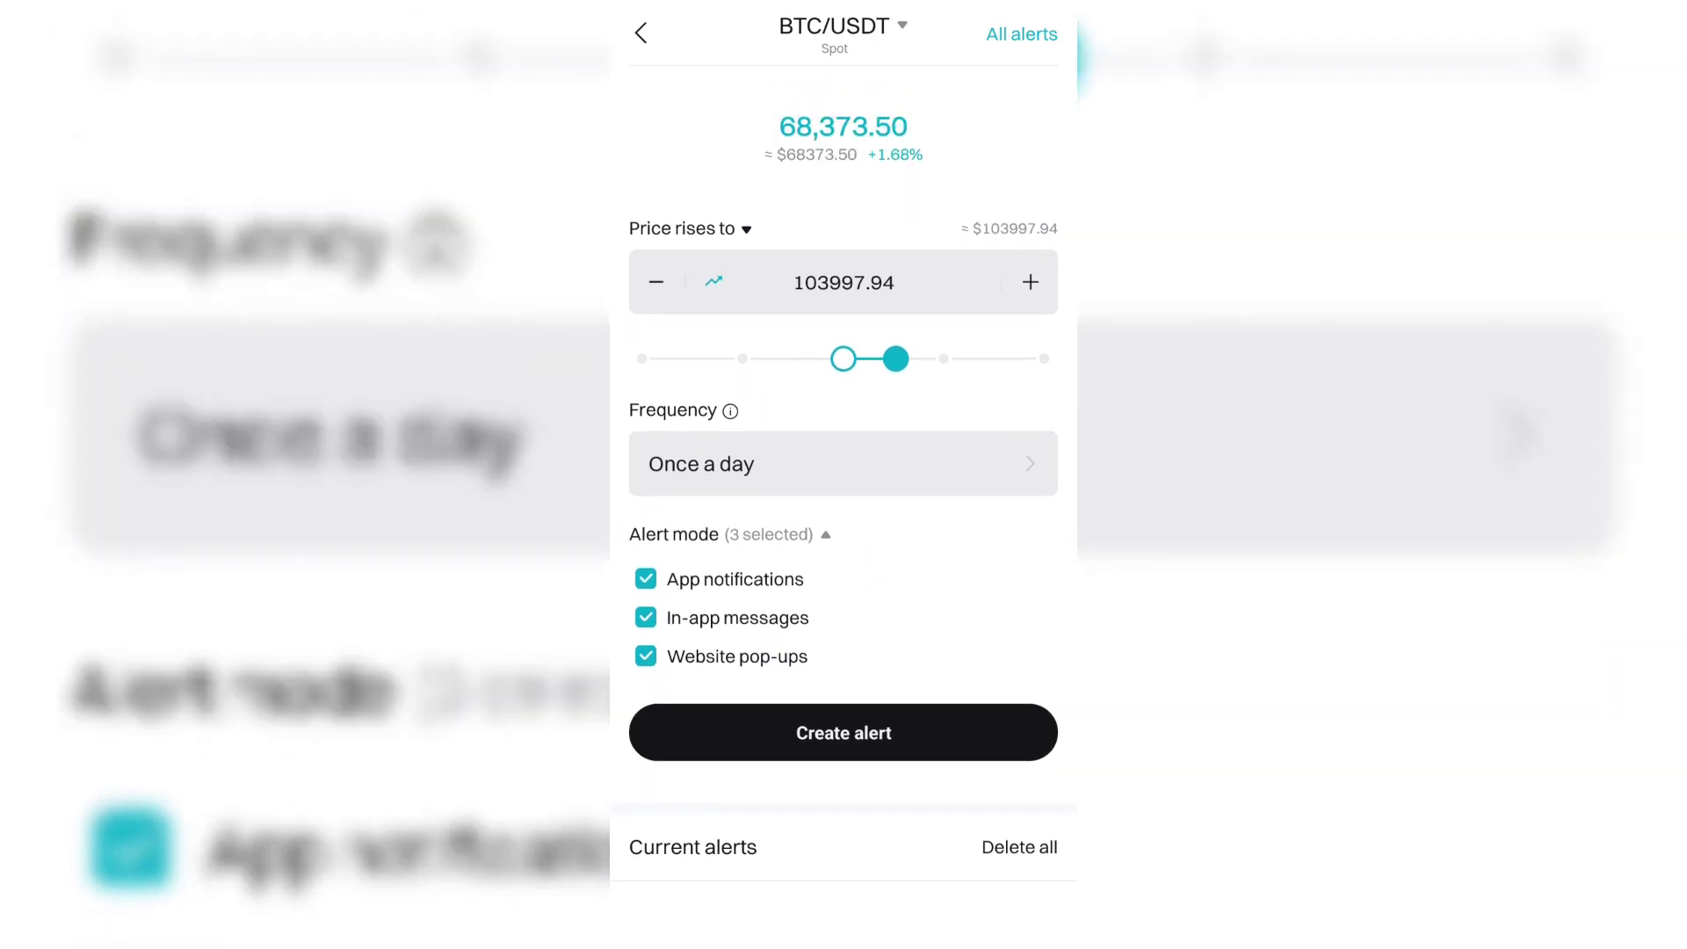
Set the target to a price rise to 95787.58 and create the BTC/USDT alert.
drag(895, 407, 874, 410)
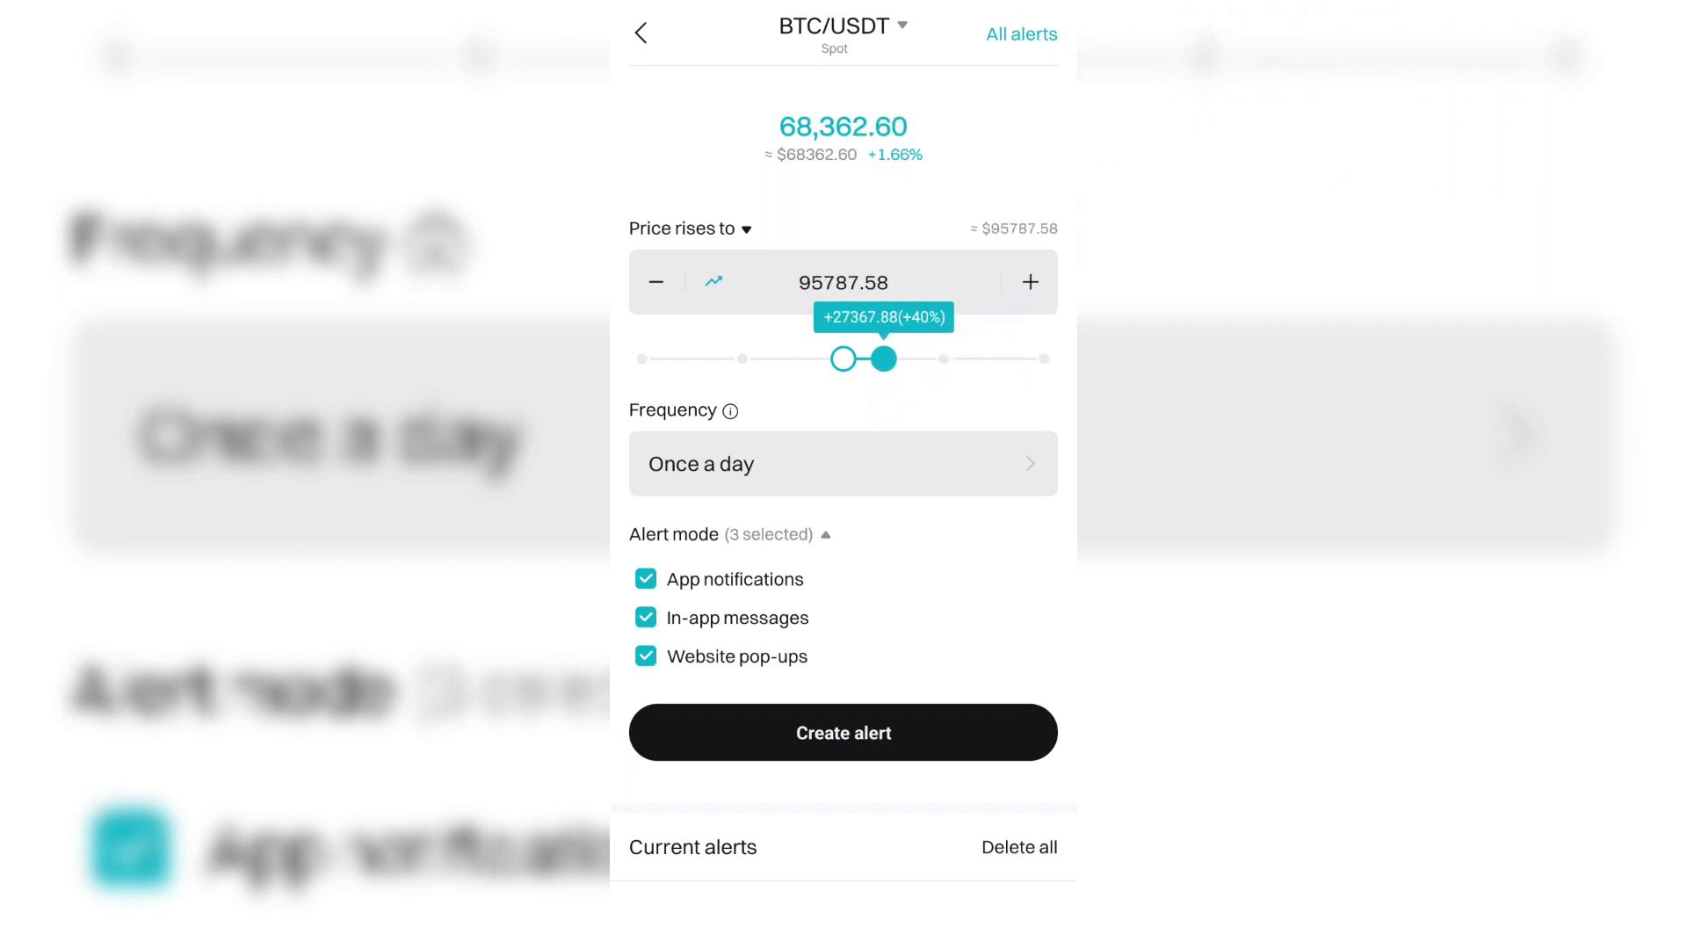
drag(872, 410, 883, 410)
click(927, 733)
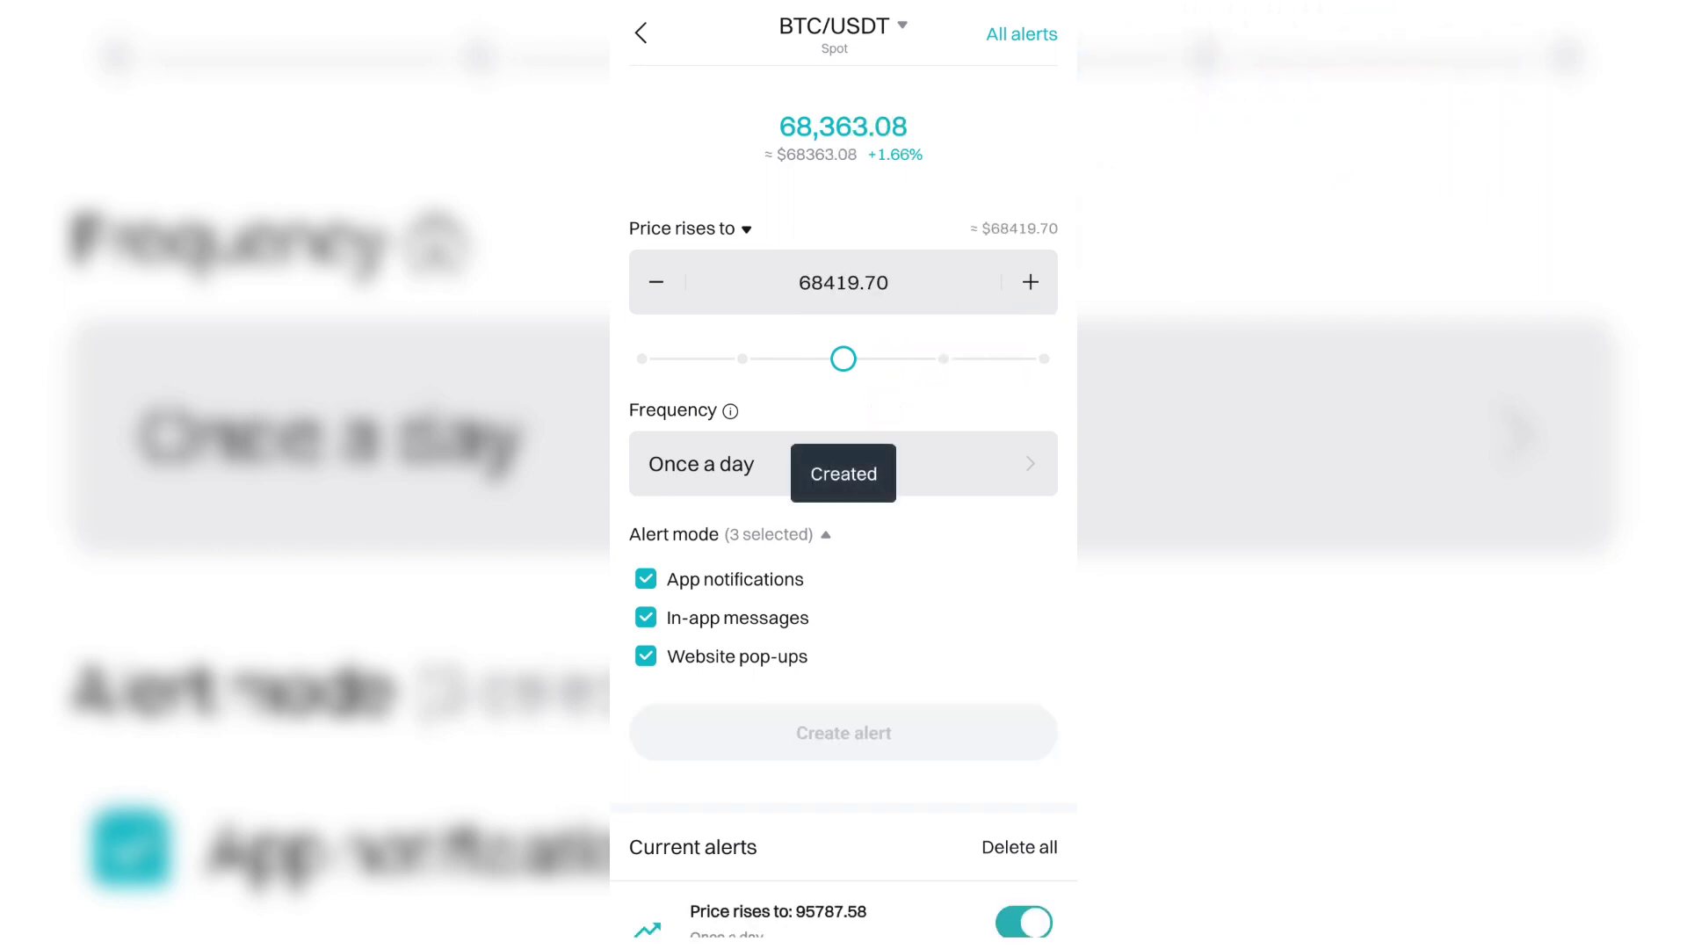
scroll(793, 819, down, 1)
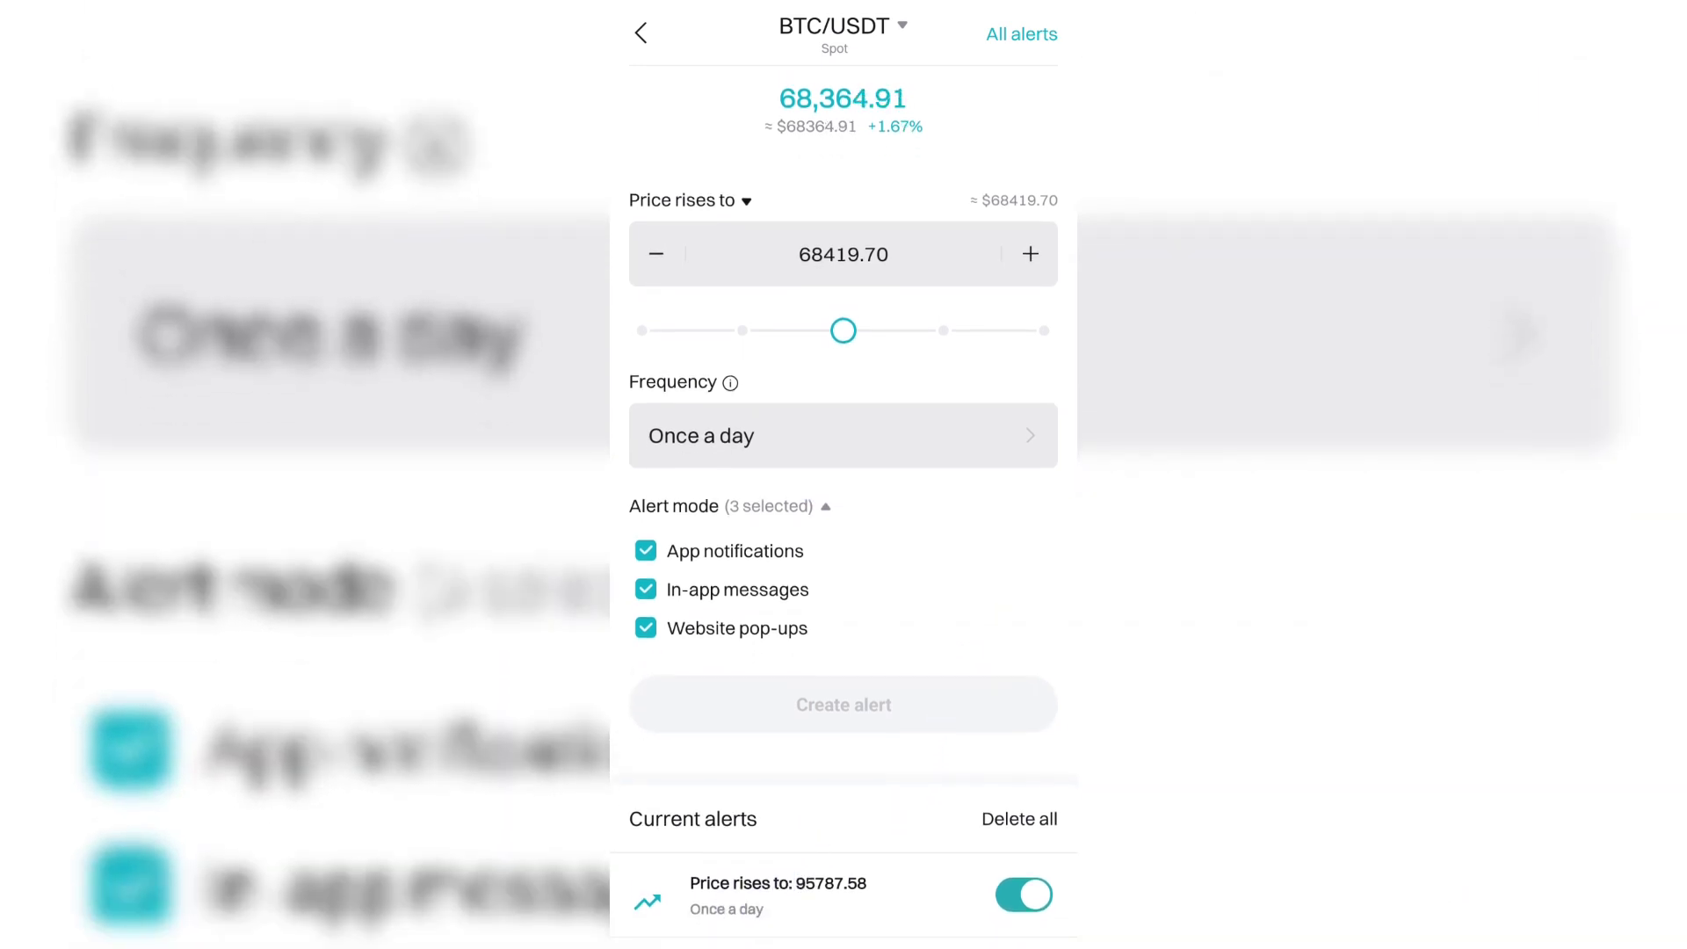